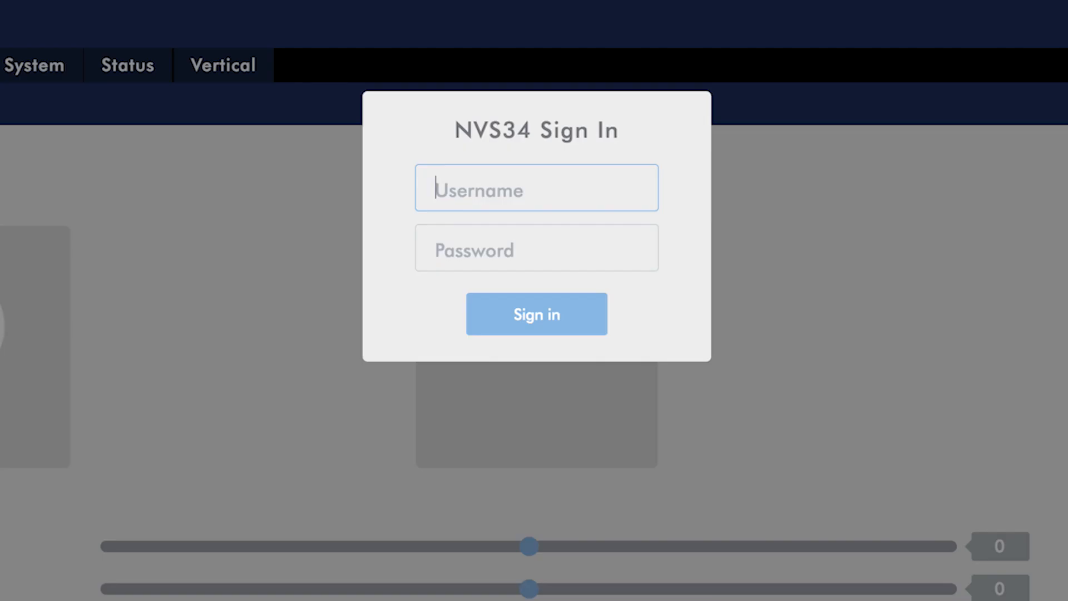
Sign in to the encoder with the administrator username and password
{"action": "type", "text": "admin"}
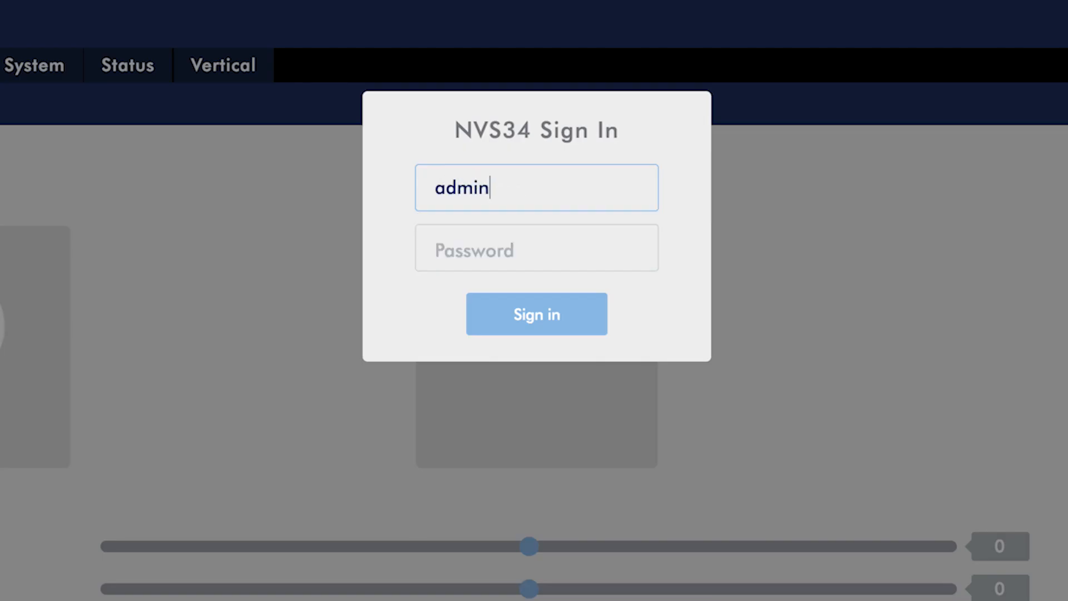
{"action": "left_click", "coordinate": [502, 254]}
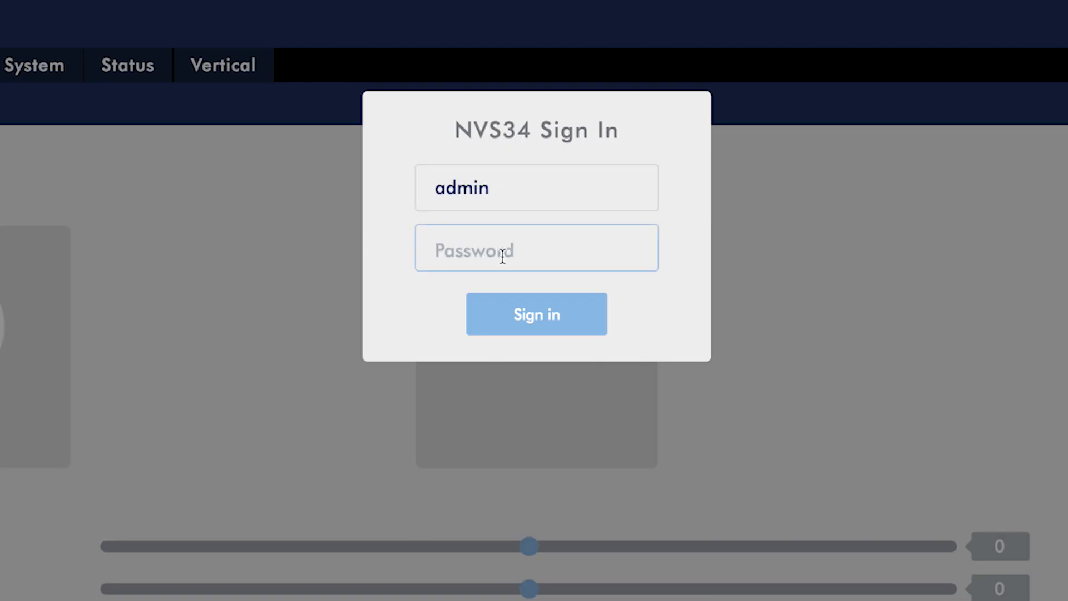
{"action": "type", "text": "••••••"}
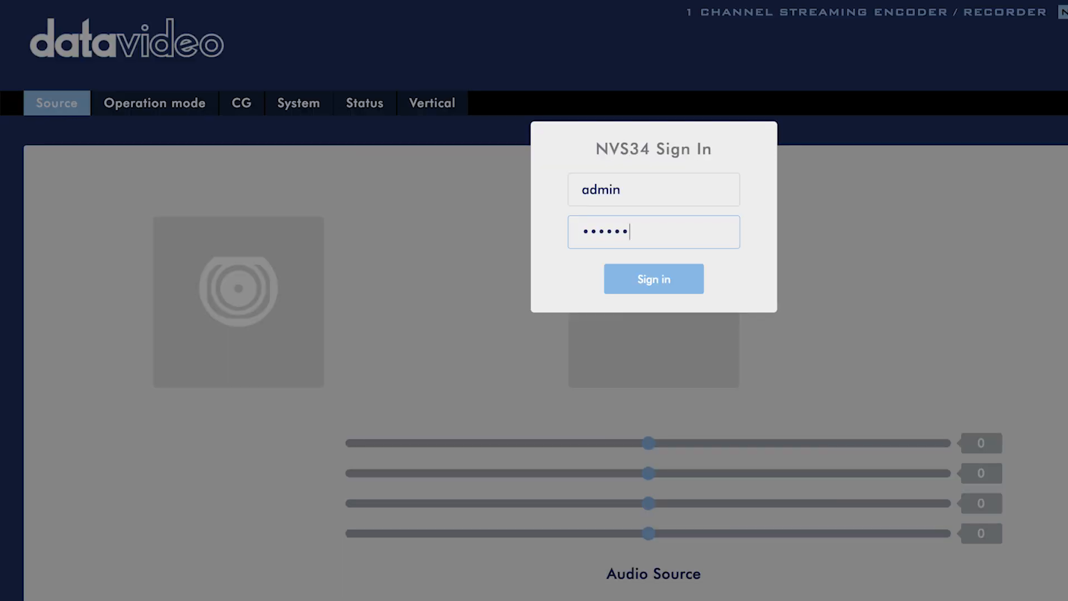
{"action": "left_click", "coordinate": [646, 292]}
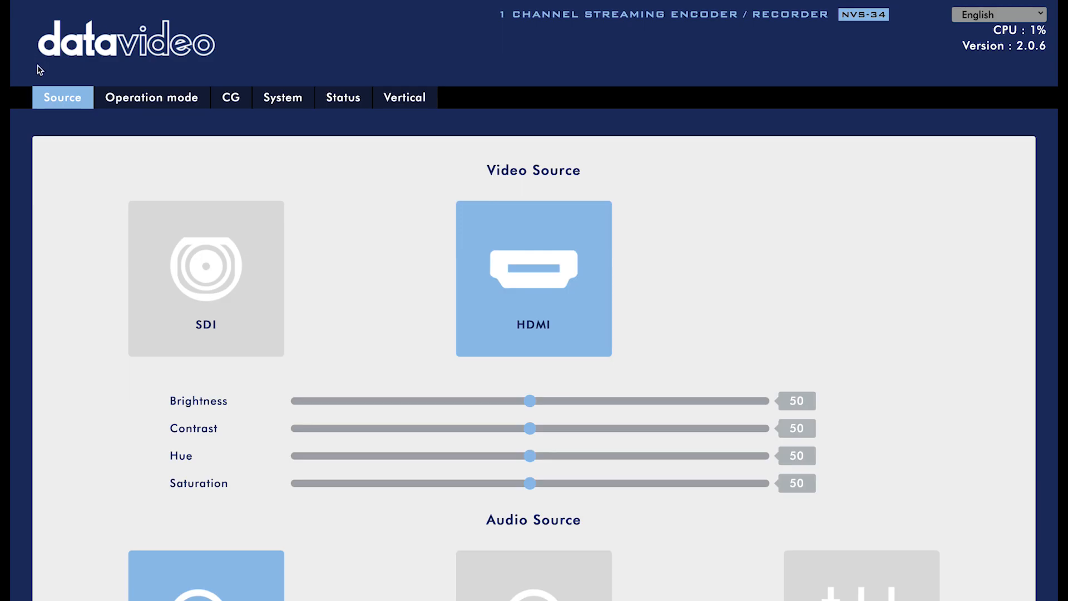
On the Source page, try SDI and Line-In, then apply HDMI video with Embed audio
{"action": "left_click", "coordinate": [61, 109]}
{"action": "left_click", "coordinate": [262, 300]}
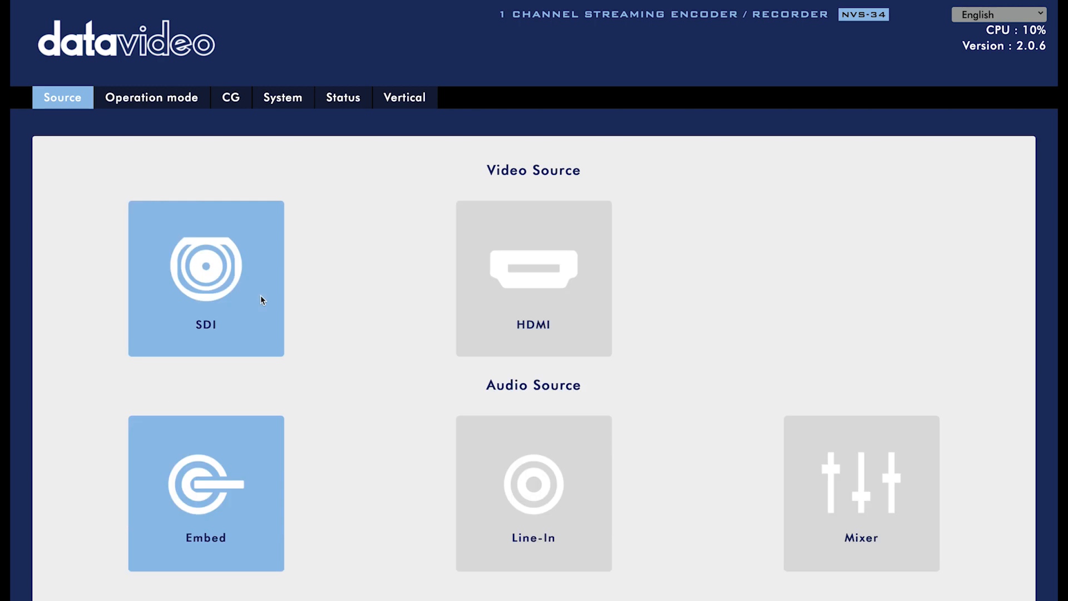
{"action": "scroll", "coordinate": [359, 429], "scroll_direction": "down", "scroll_amount": 4}
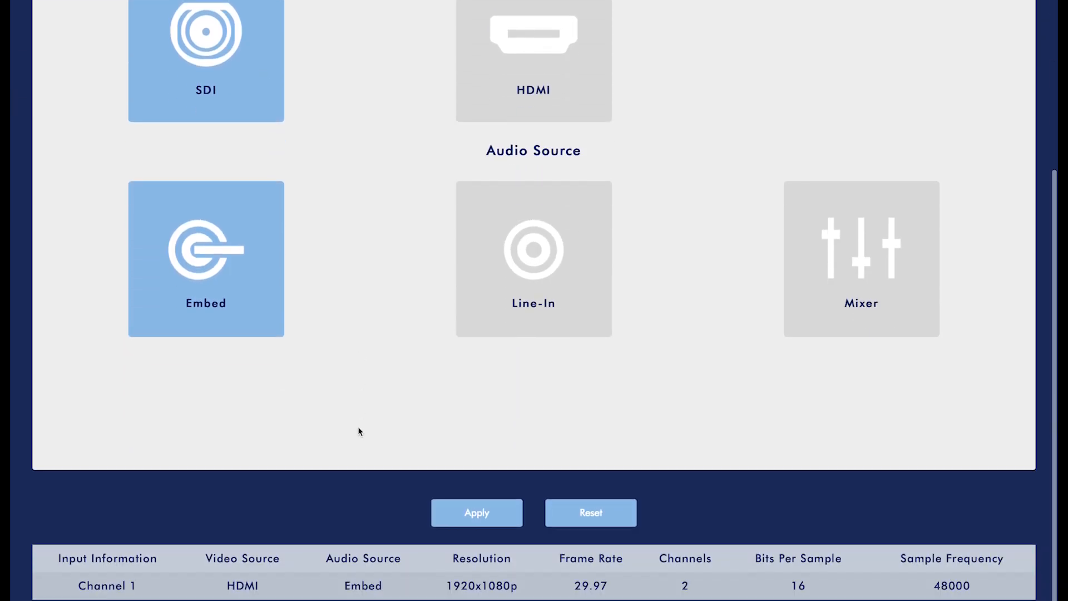
{"action": "scroll", "coordinate": [221, 271], "scroll_direction": "up", "scroll_amount": 1}
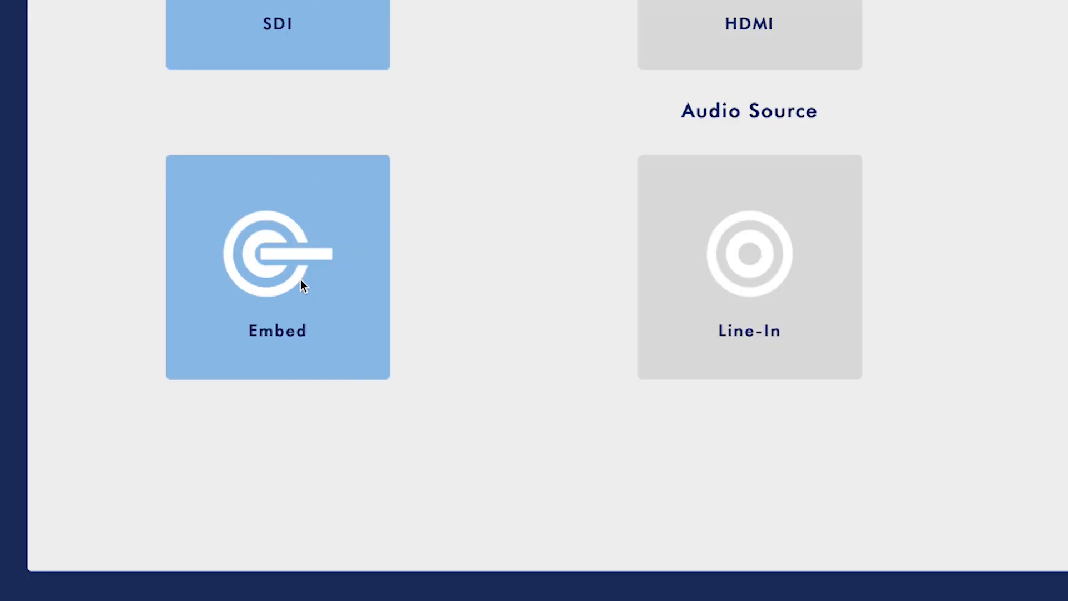
{"action": "scroll", "coordinate": [712, 253], "scroll_direction": "up", "scroll_amount": 1}
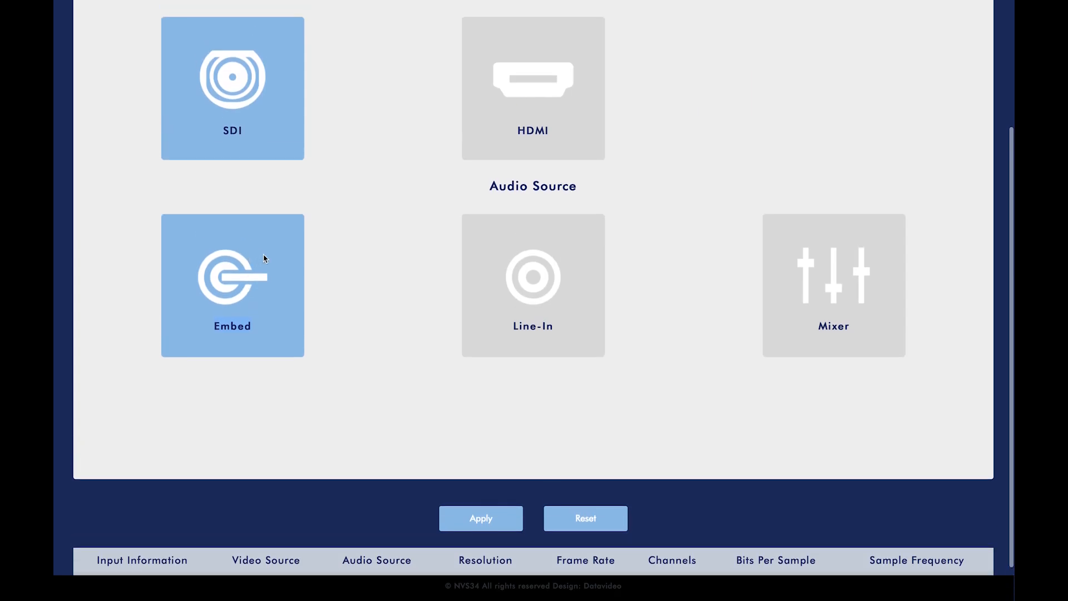
{"action": "left_click", "coordinate": [511, 276]}
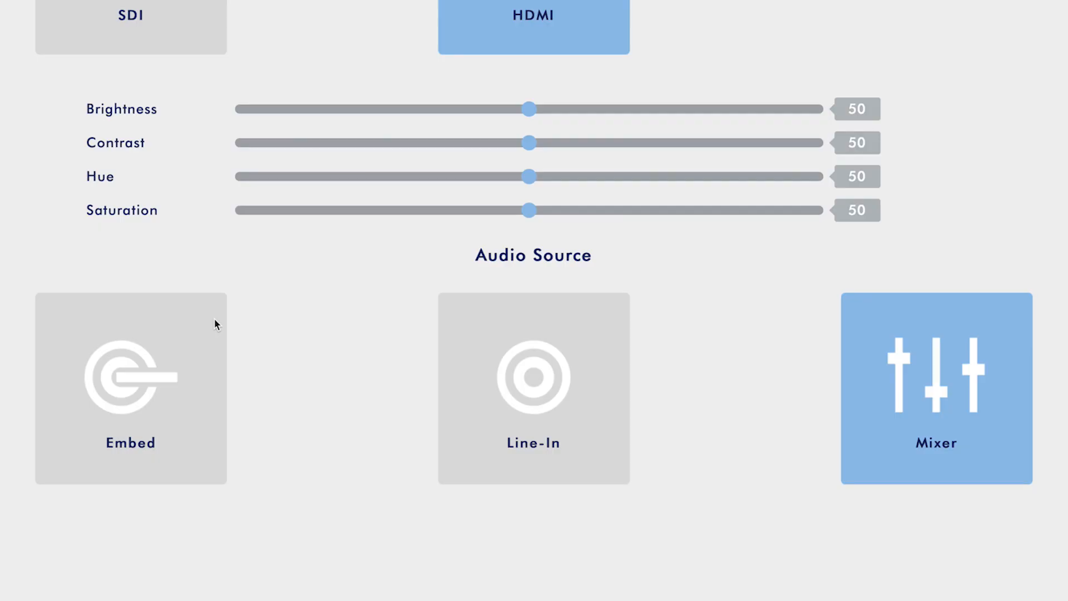
{"action": "left_click", "coordinate": [217, 324]}
{"action": "scroll", "coordinate": [272, 324], "scroll_direction": "down", "scroll_amount": 4}
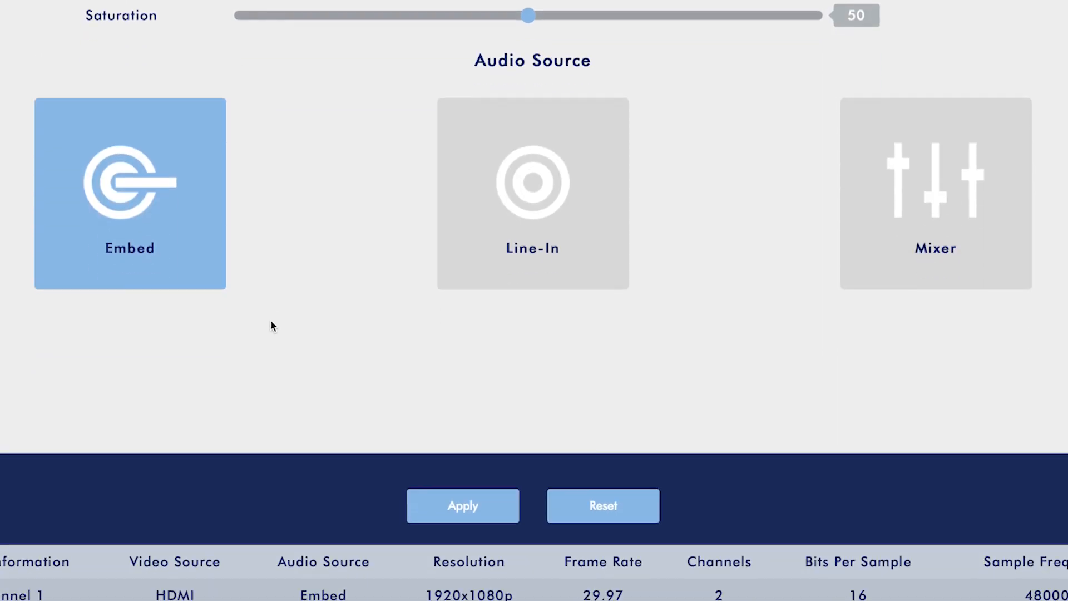
{"action": "left_click", "coordinate": [493, 481]}
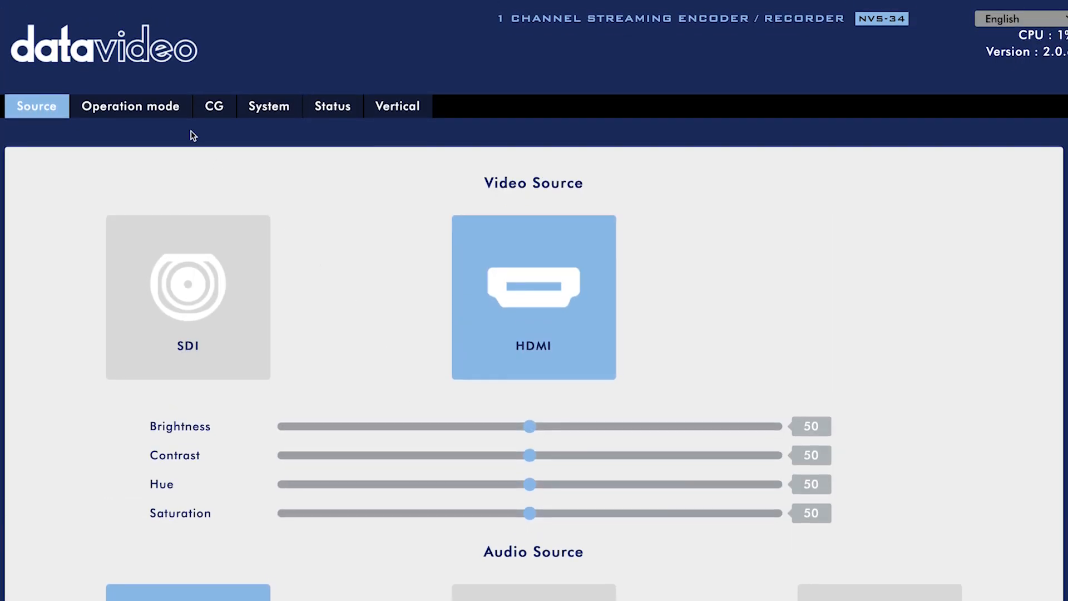
In Operation mode, review both streams' encoder source and stream type, keeping Enable unchanged
{"action": "left_click", "coordinate": [175, 112]}
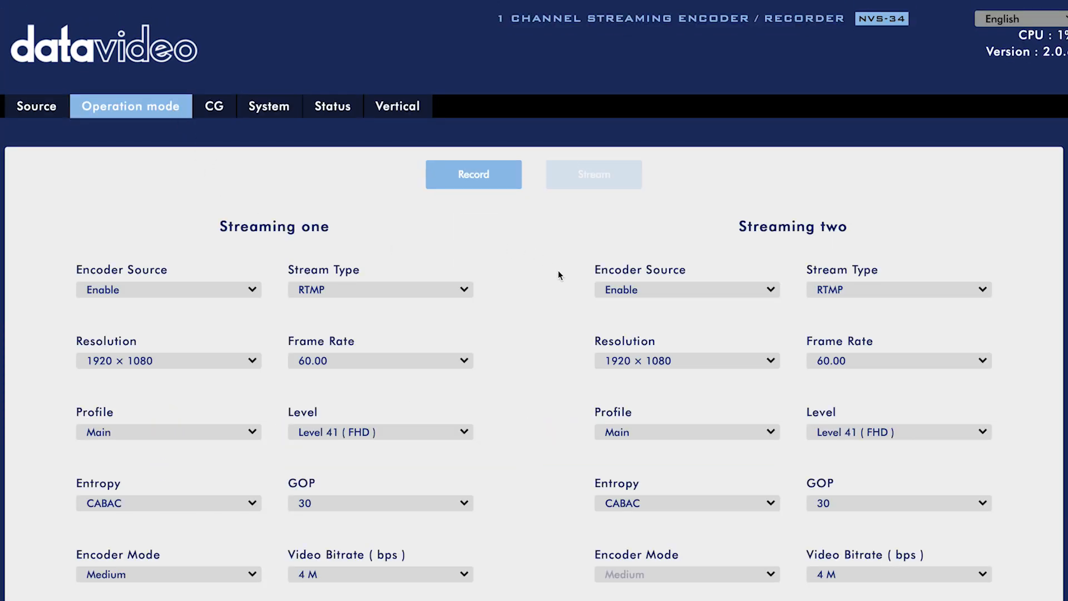
{"action": "scroll", "coordinate": [562, 278], "scroll_direction": "down", "scroll_amount": 2}
{"action": "scroll", "coordinate": [560, 279], "scroll_direction": "down", "scroll_amount": 2}
{"action": "left_click", "coordinate": [228, 152]}
{"action": "left_click", "coordinate": [550, 135]}
{"action": "left_click", "coordinate": [750, 153]}
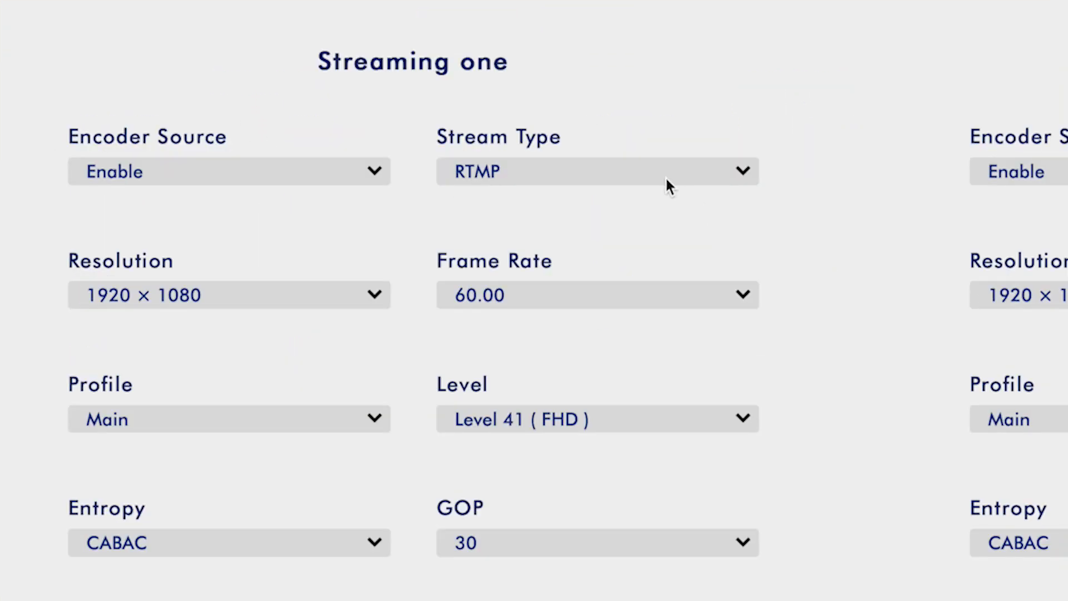
{"action": "left_click", "coordinate": [665, 176]}
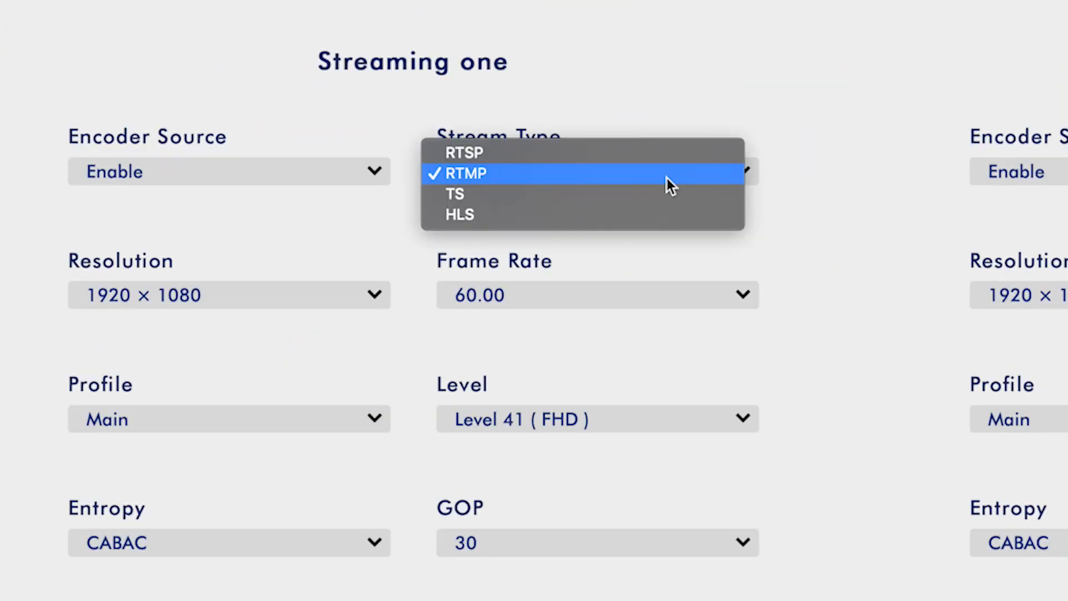
{"action": "left_click", "coordinate": [841, 177]}
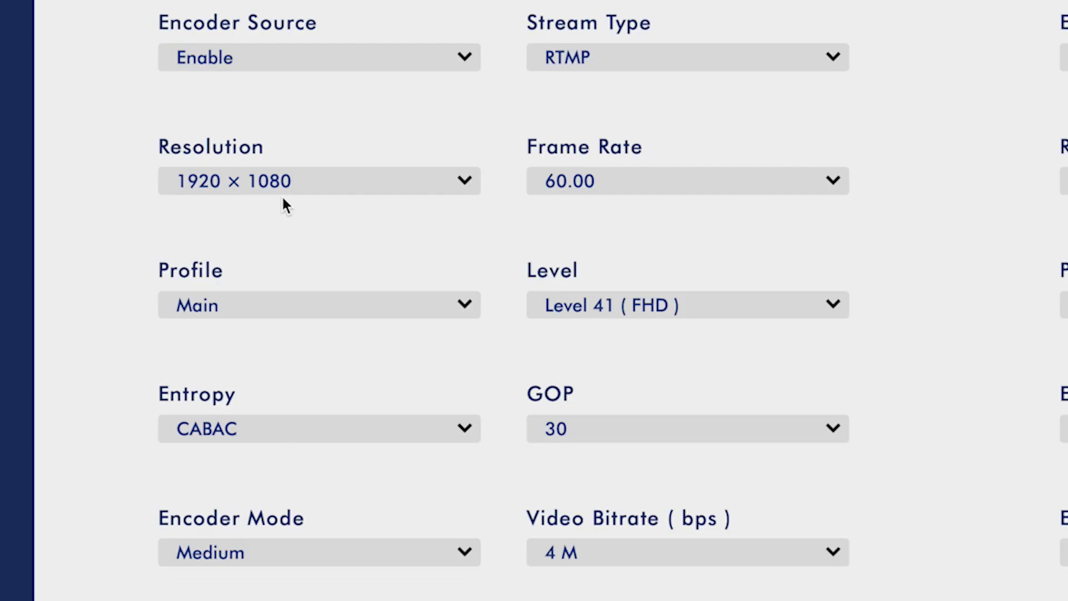
Set Streaming one's frame rate to 30.00 and keep the profile on Main
{"action": "left_click", "coordinate": [255, 297]}
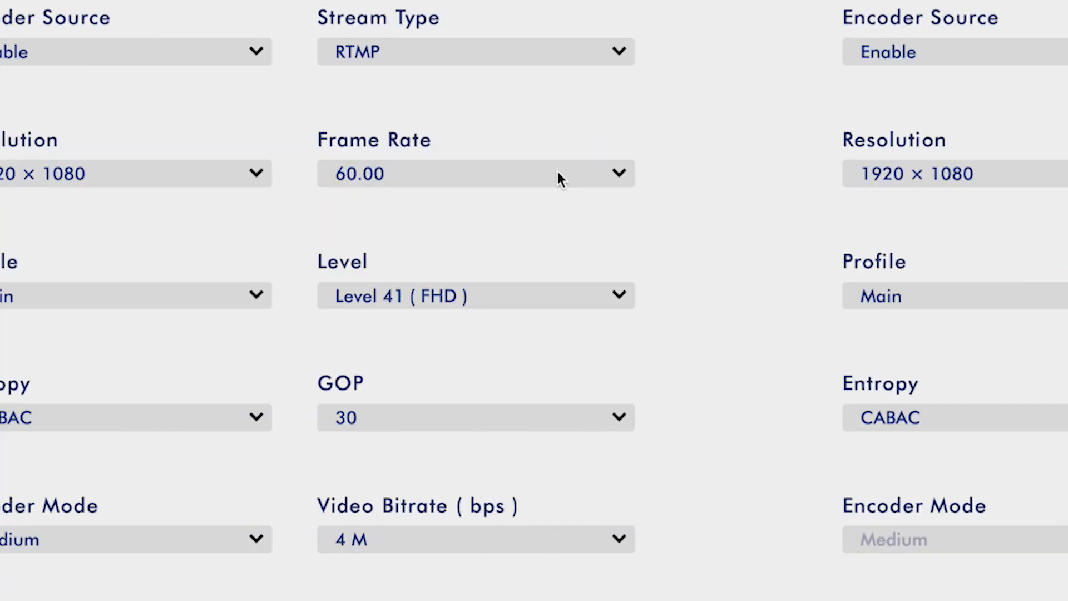
{"action": "left_click", "coordinate": [558, 177]}
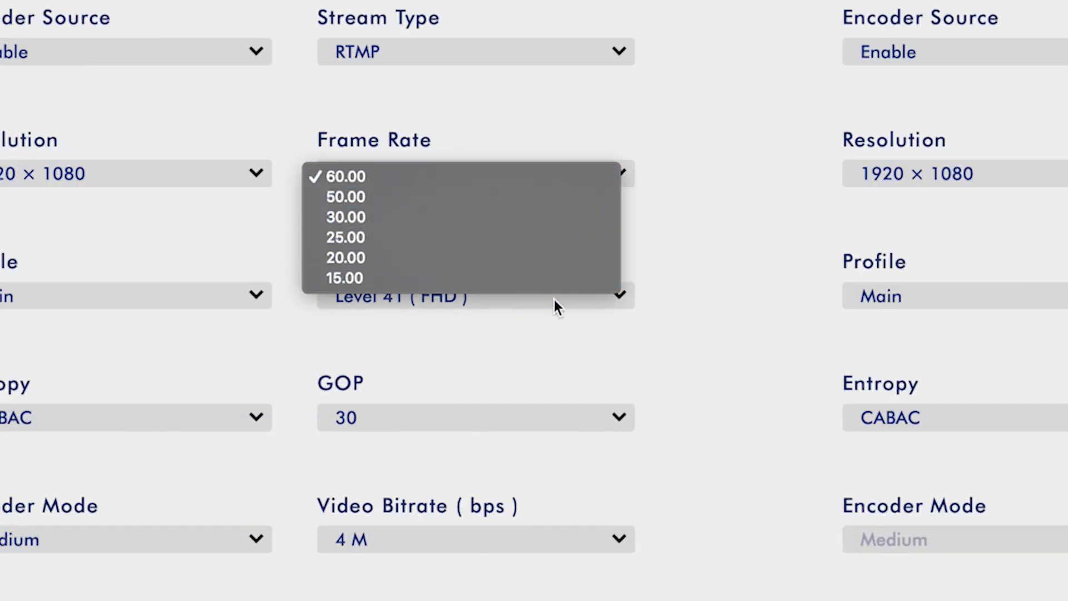
{"action": "left_click", "coordinate": [389, 215]}
{"action": "left_click", "coordinate": [313, 160]}
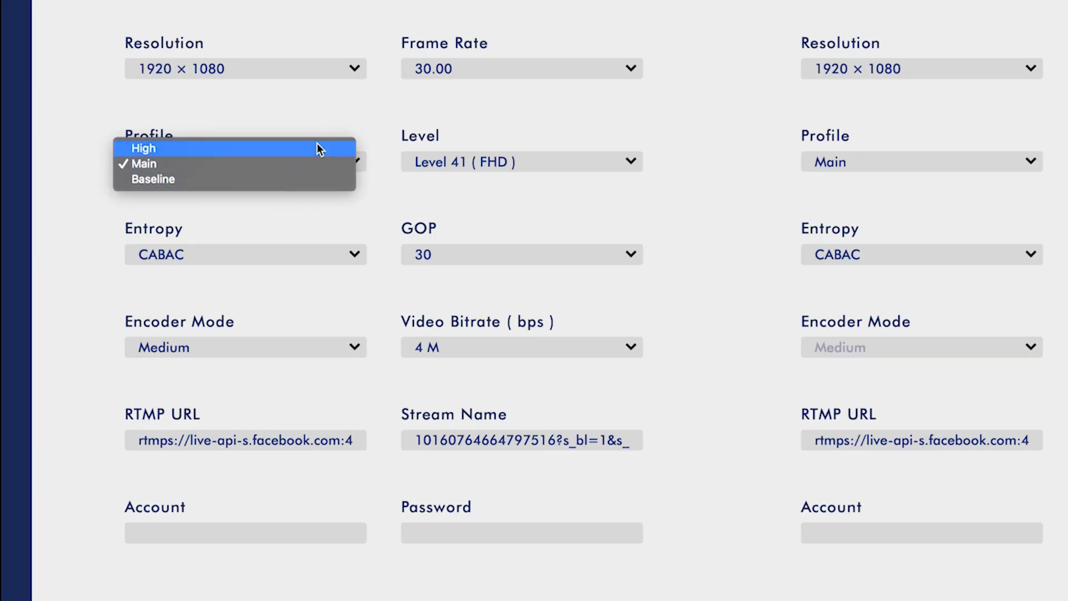
{"action": "left_click", "coordinate": [315, 122]}
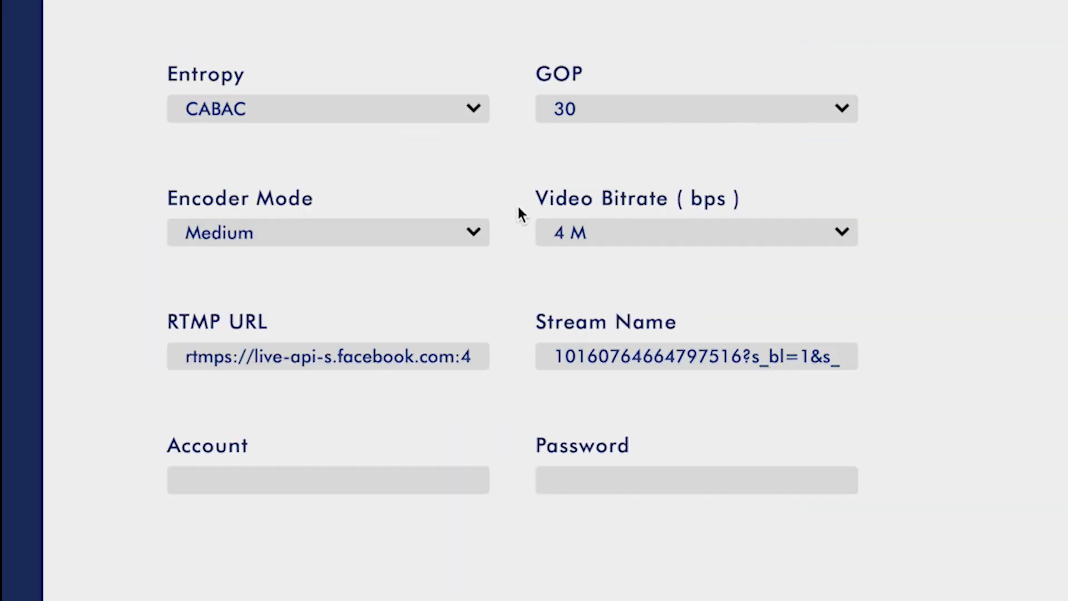
Compare encoder modes High (8 M), Low (2 M) and Medium (4 M) bitrates
{"action": "left_click", "coordinate": [443, 232]}
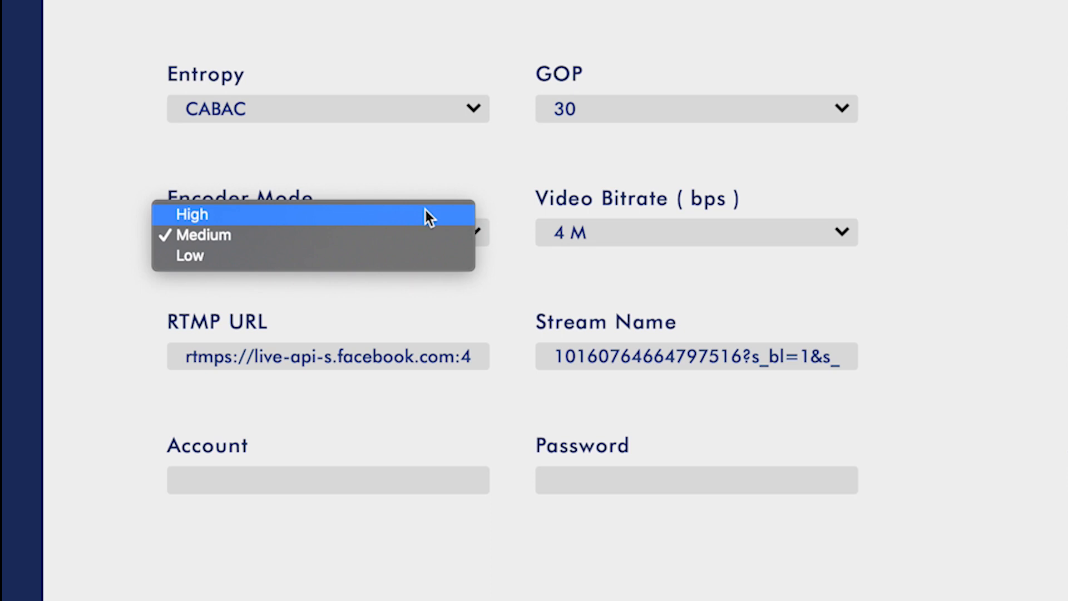
{"action": "left_click", "coordinate": [426, 211]}
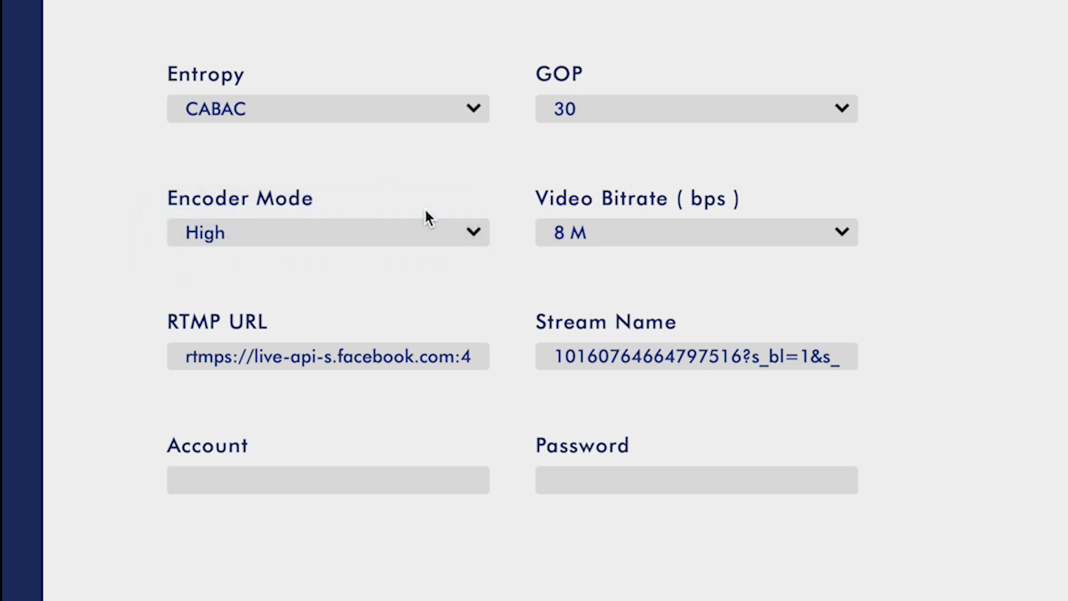
{"action": "left_click", "coordinate": [438, 238]}
{"action": "left_click", "coordinate": [416, 276]}
{"action": "left_click", "coordinate": [462, 243]}
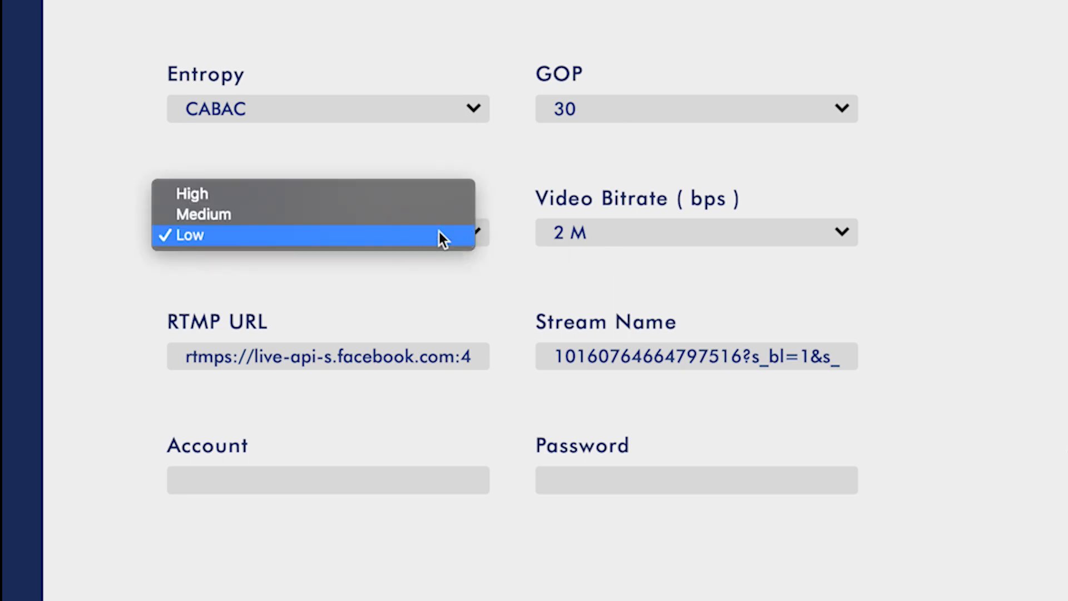
{"action": "left_click", "coordinate": [432, 216]}
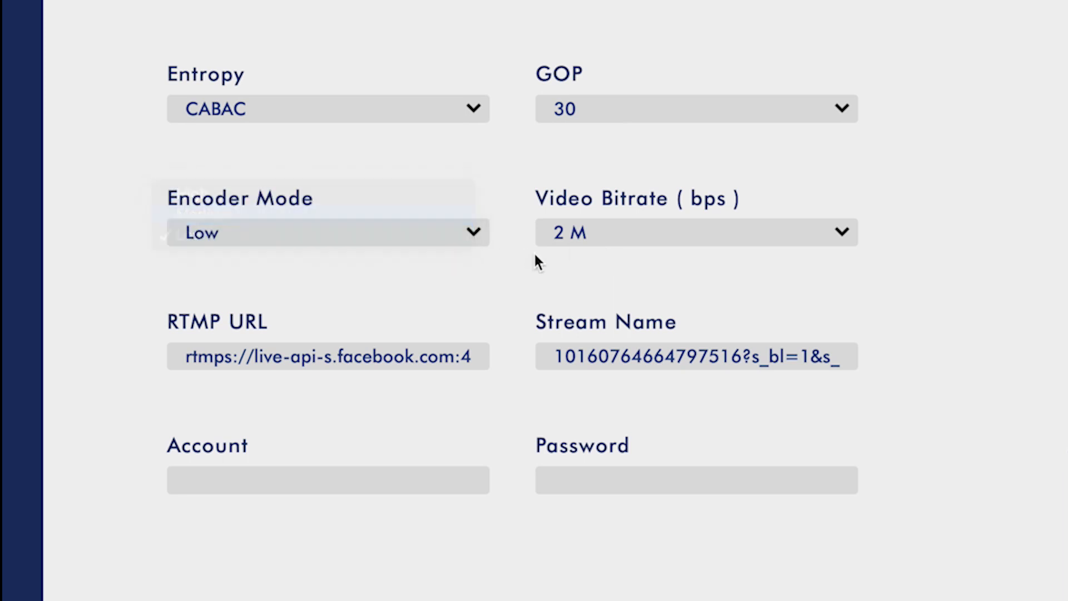
Set streaming encoder mode to High with 10 M bitrate, apply, and start the stream
{"action": "left_click", "coordinate": [470, 243]}
{"action": "left_click", "coordinate": [407, 218]}
{"action": "left_click", "coordinate": [635, 237]}
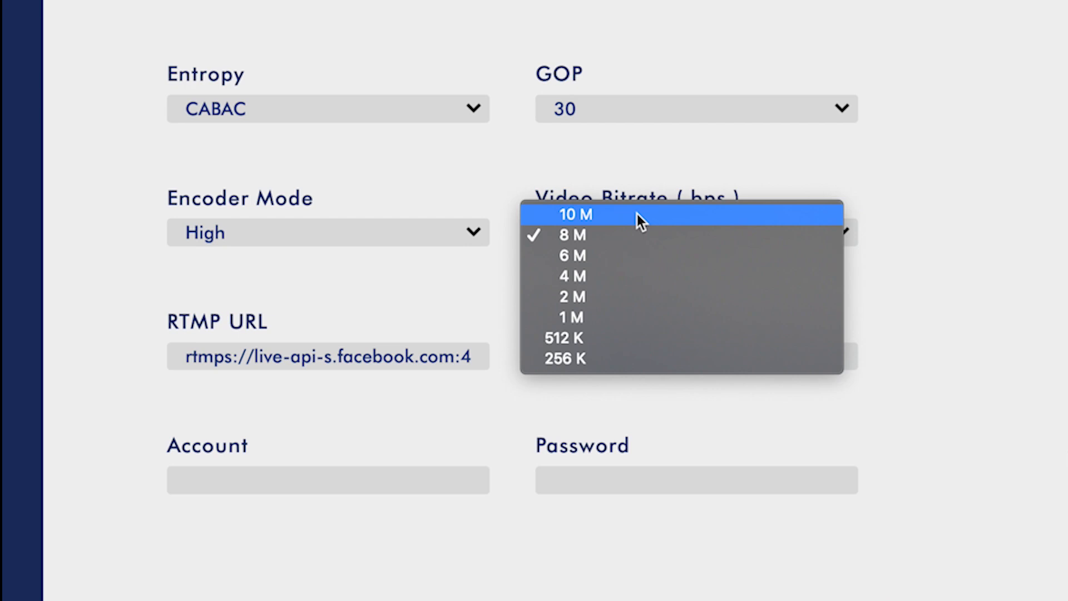
{"action": "left_click", "coordinate": [638, 215]}
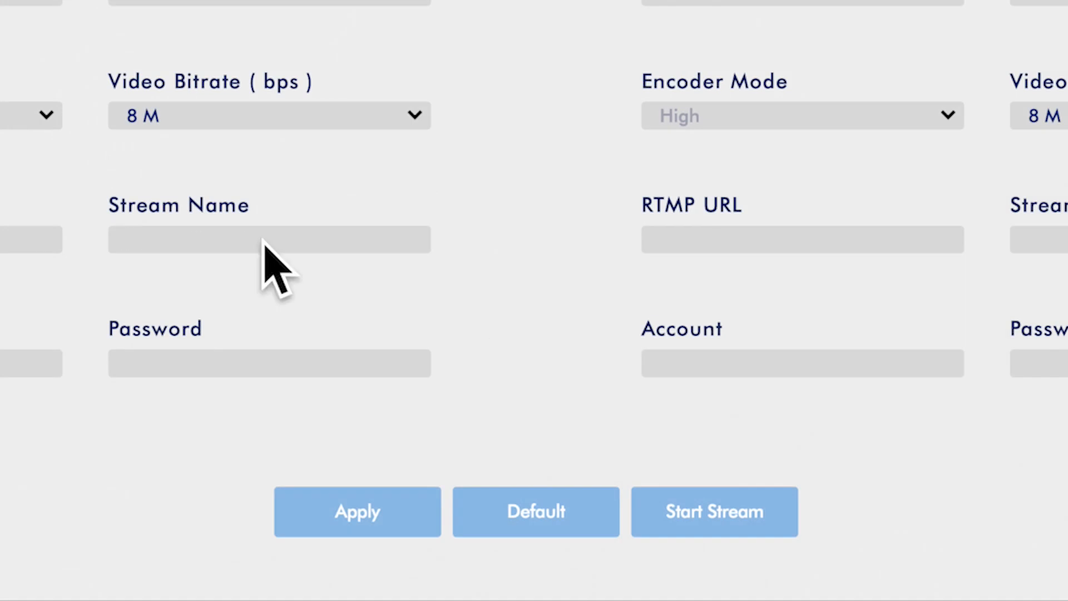
{"action": "left_click", "coordinate": [342, 527]}
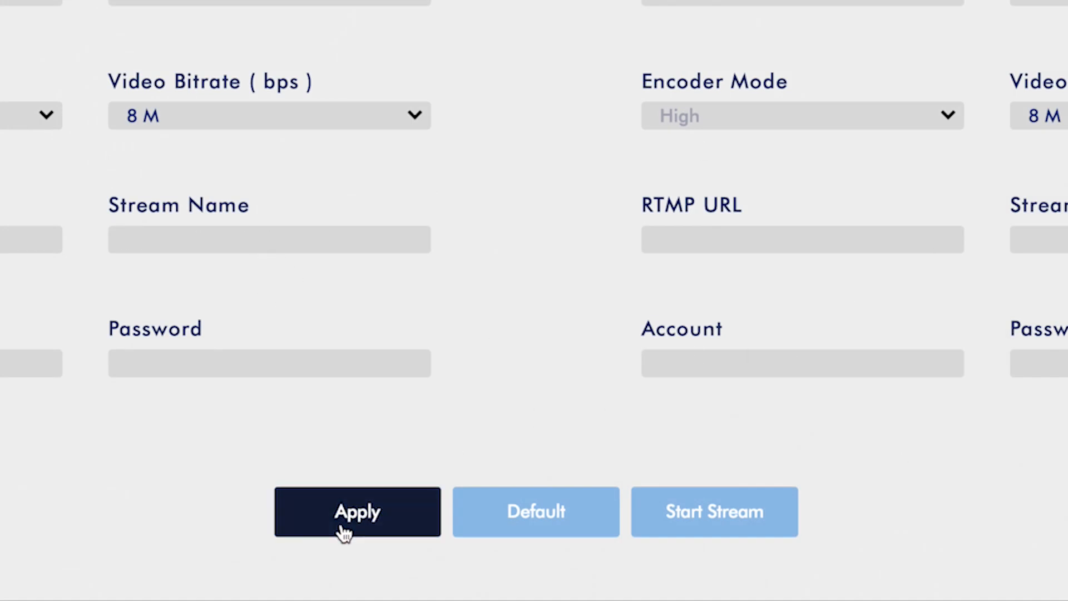
{"action": "left_click", "coordinate": [671, 537]}
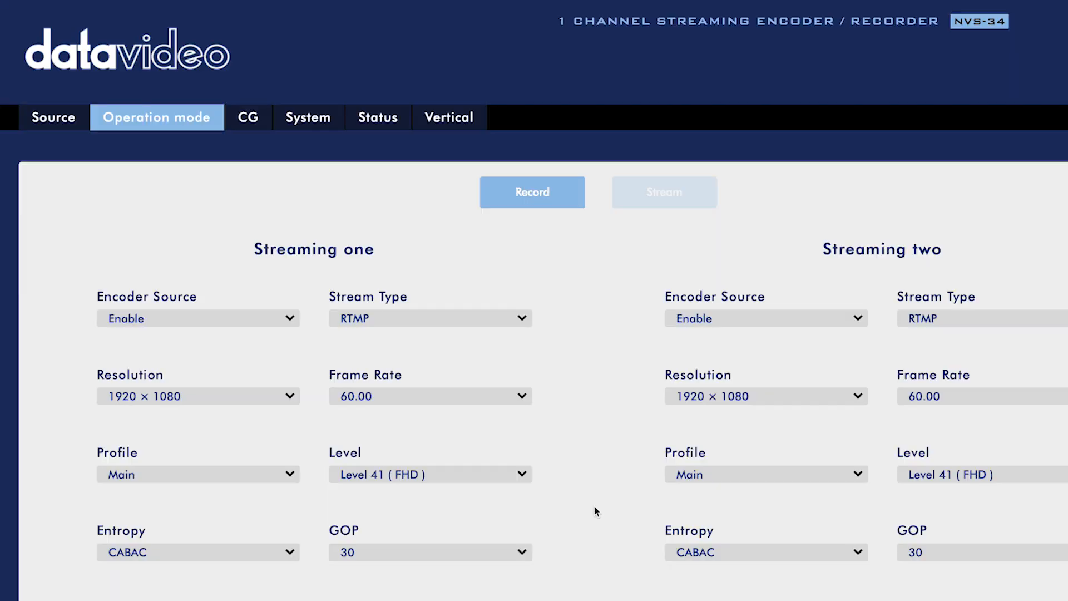
Switch to recording and rename the recording file to 2021Show_, keeping the Main profile
{"action": "left_click", "coordinate": [546, 196]}
{"action": "left_click_drag", "start_coordinate": [623, 262], "coordinate": [837, 262]}
{"action": "type", "text": "201"}
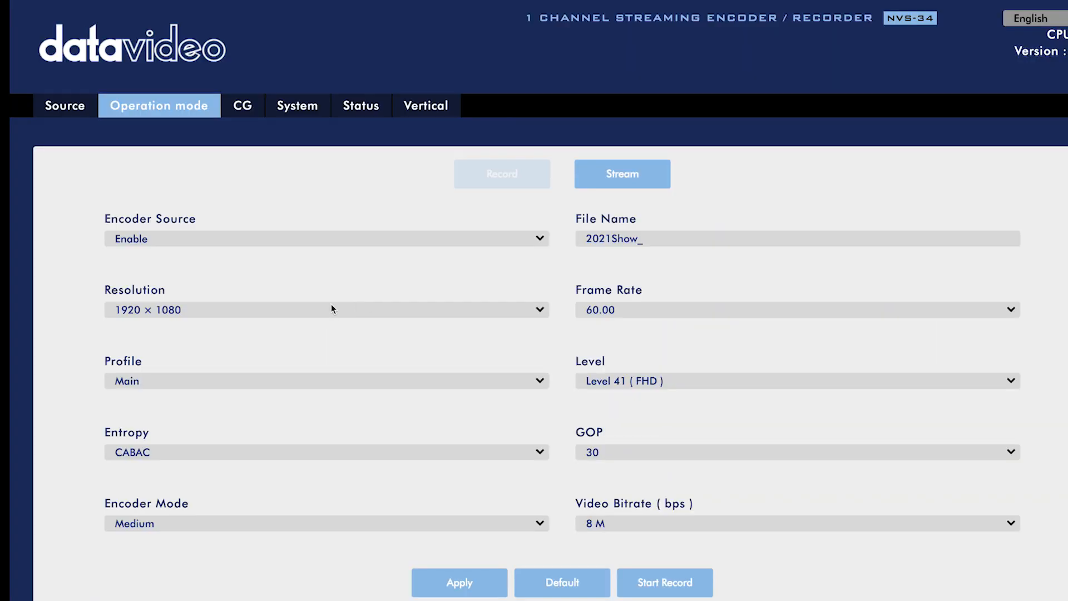
{"action": "left_click", "coordinate": [315, 379]}
{"action": "left_click", "coordinate": [315, 346]}
Set the recording video bitrate to 16 M
{"action": "left_click", "coordinate": [687, 522]}
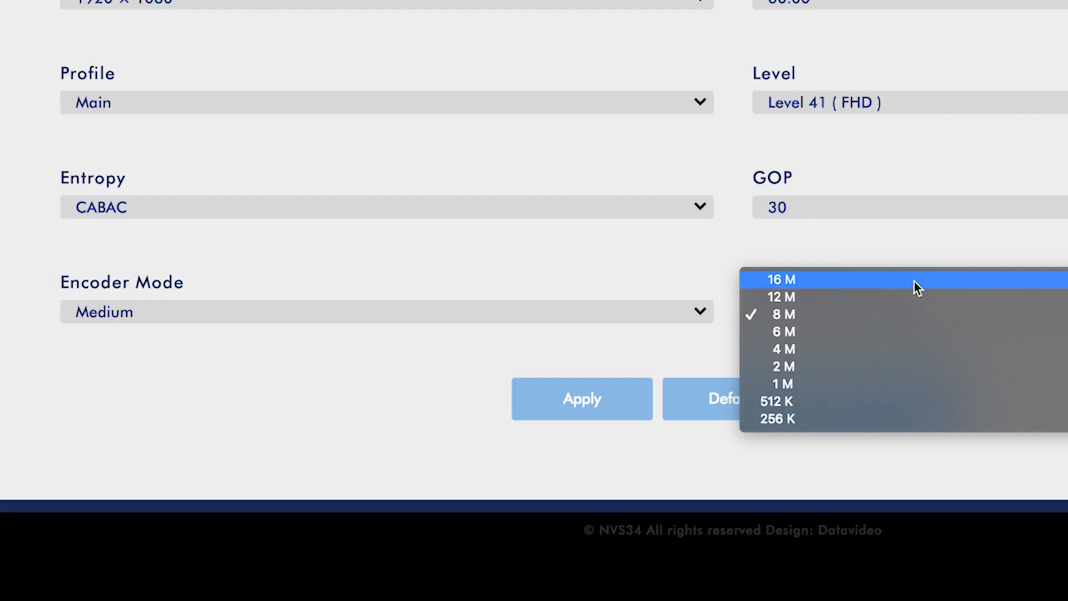
{"action": "left_click", "coordinate": [915, 282]}
{"action": "left_click", "coordinate": [944, 315]}
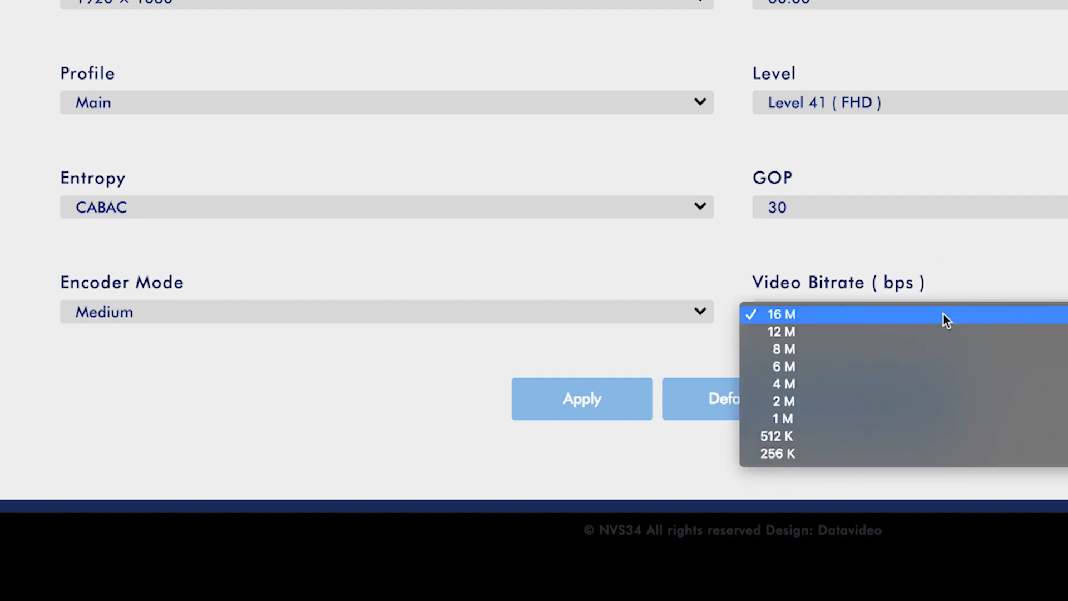
{"action": "left_click", "coordinate": [266, 313]}
Try High and Medium encoder modes, then settle on Low at 4 M
{"action": "left_click", "coordinate": [266, 314]}
{"action": "left_click", "coordinate": [223, 294]}
{"action": "left_click", "coordinate": [589, 322]}
{"action": "left_click", "coordinate": [469, 334]}
{"action": "left_click", "coordinate": [589, 322]}
{"action": "left_click", "coordinate": [589, 346]}
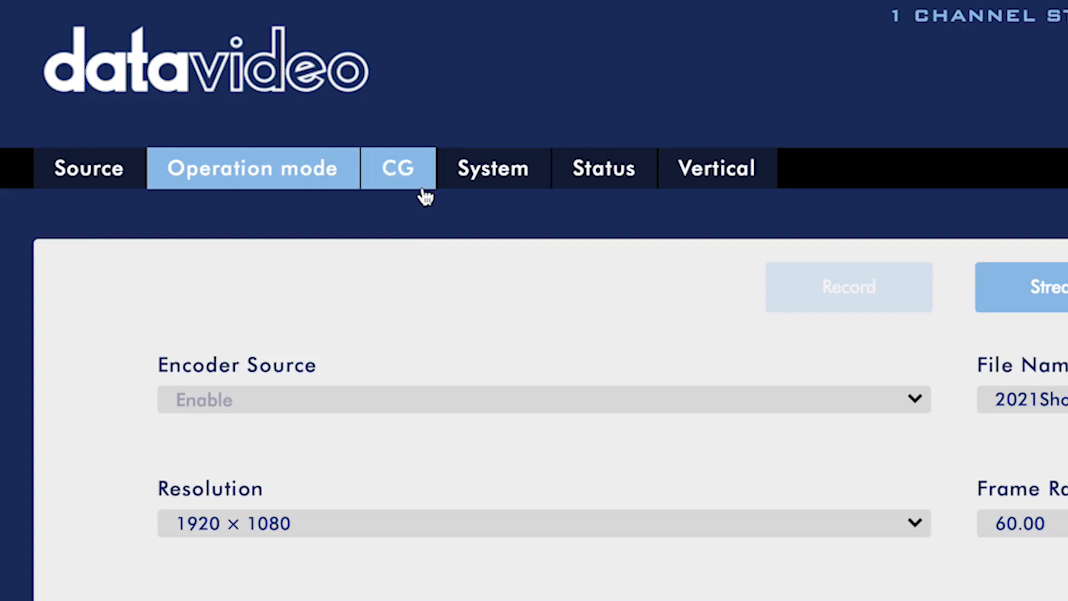
View the CG overlay settings, then the System page's Network Setting with DHCP enabled
{"action": "left_click", "coordinate": [424, 192]}
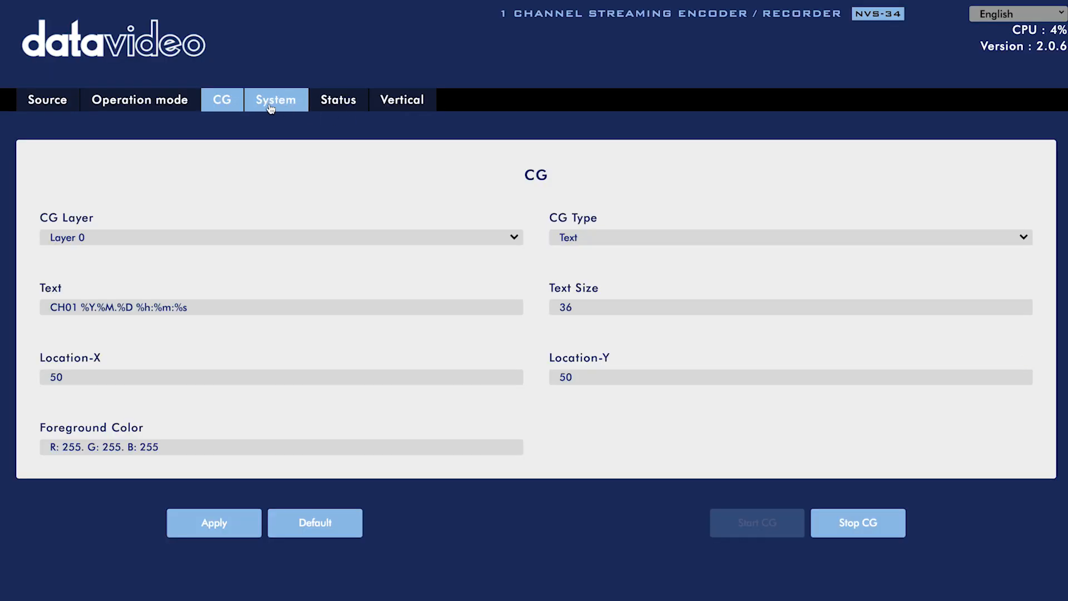
{"action": "left_click", "coordinate": [492, 181]}
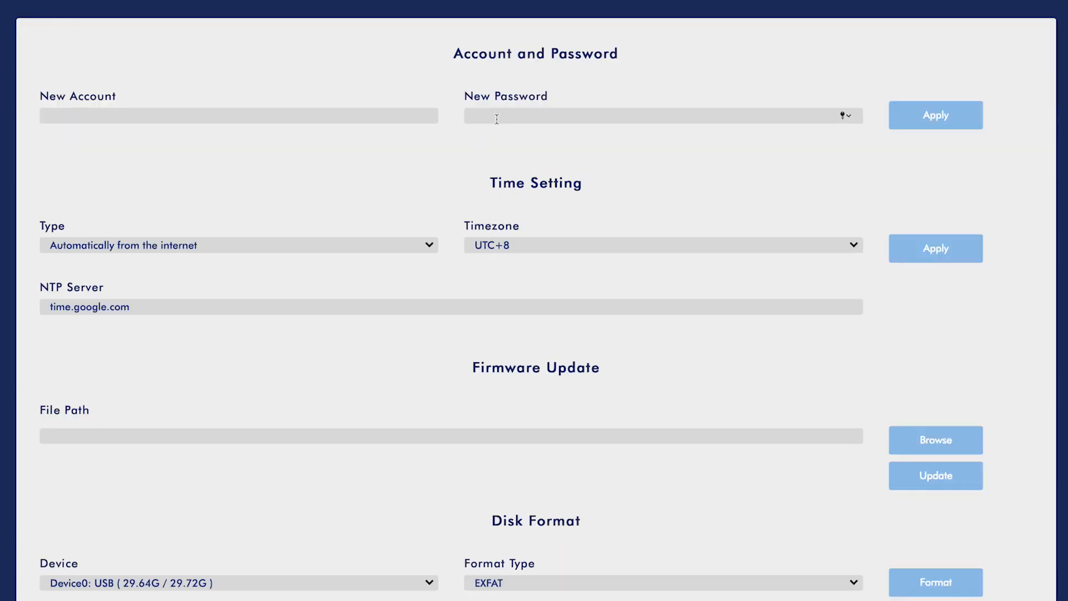
Reboot the encoder from System Control, then view the record, stream and disk status
{"action": "left_click", "coordinate": [287, 143]}
{"action": "scroll", "coordinate": [455, 267], "scroll_direction": "down", "scroll_amount": 3}
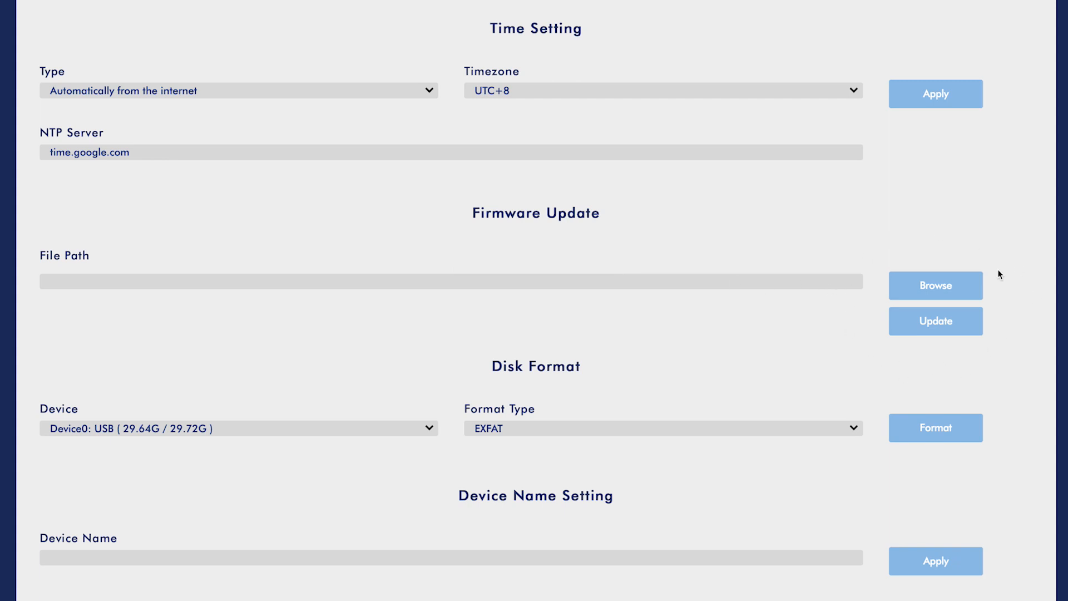
{"action": "scroll", "coordinate": [557, 189], "scroll_direction": "up", "scroll_amount": 1}
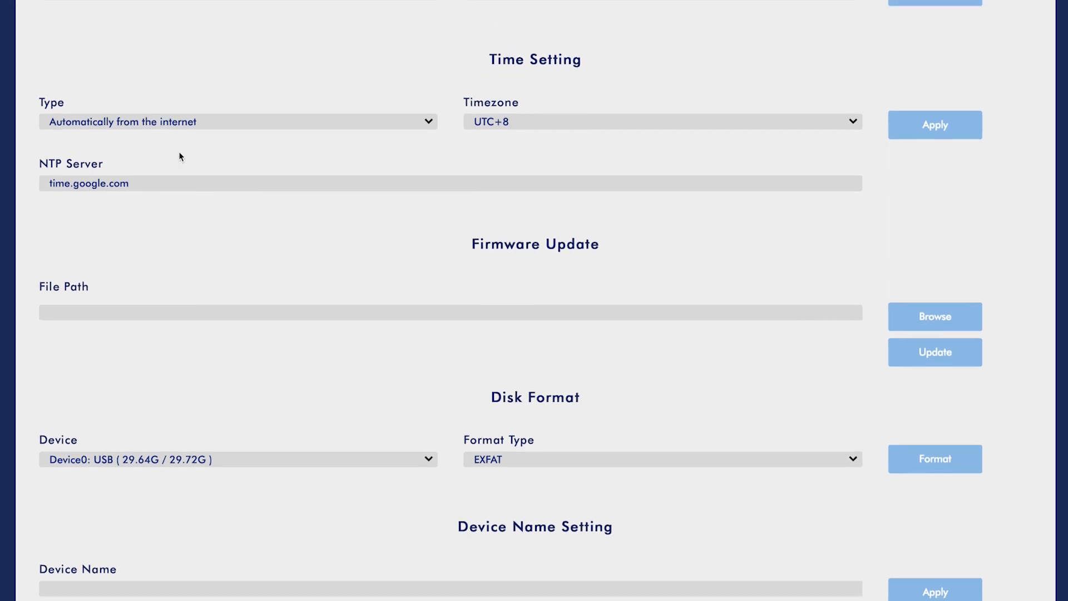
{"action": "scroll", "coordinate": [185, 212], "scroll_direction": "down", "scroll_amount": 3}
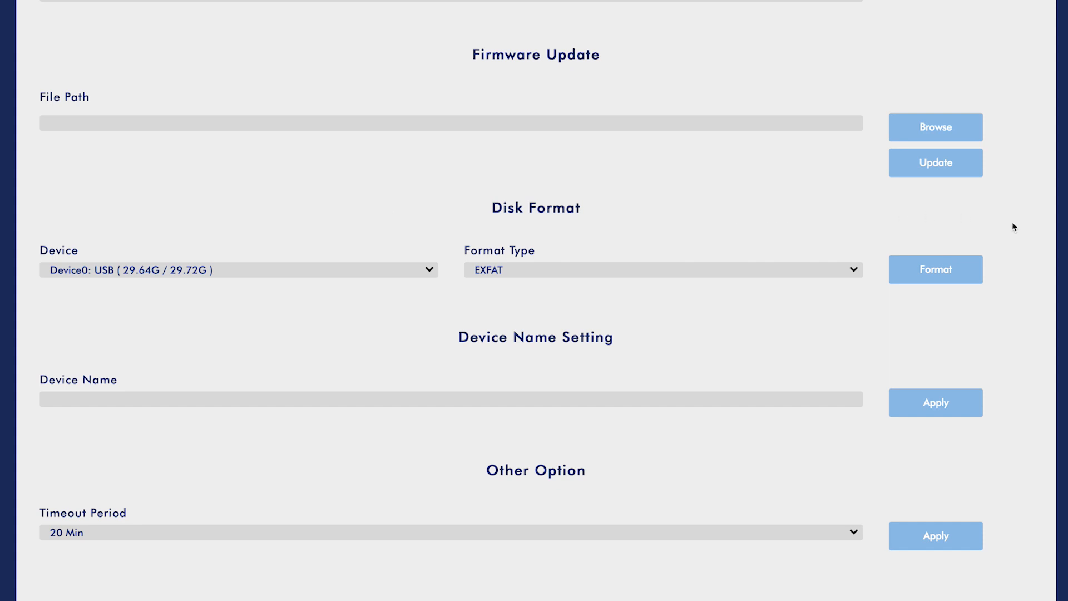
{"action": "scroll", "coordinate": [879, 317], "scroll_direction": "down", "scroll_amount": 2}
{"action": "scroll", "coordinate": [877, 313], "scroll_direction": "down", "scroll_amount": 1}
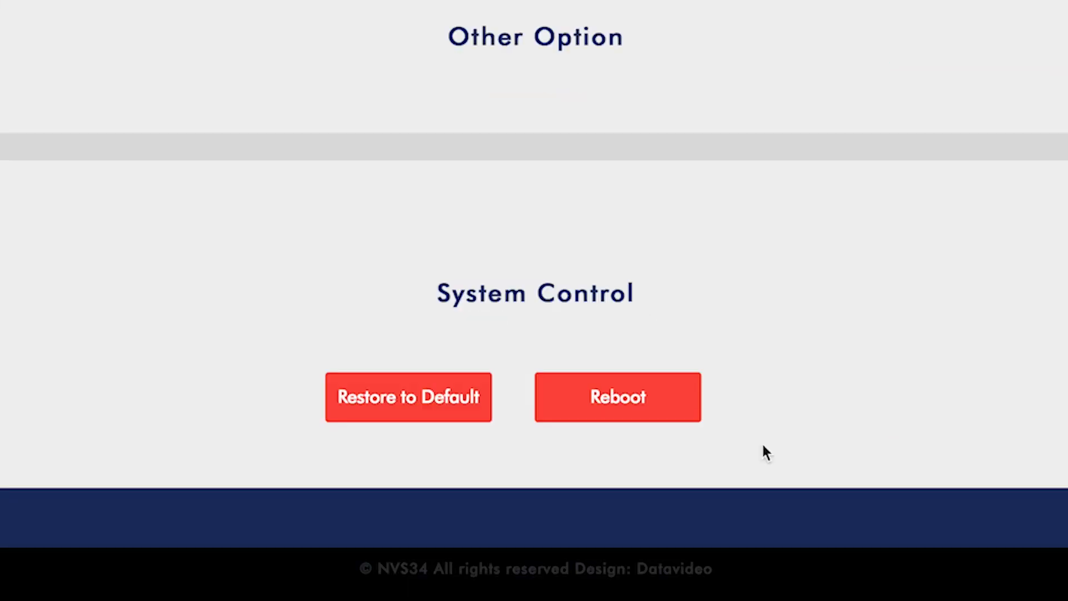
{"action": "left_click", "coordinate": [637, 418]}
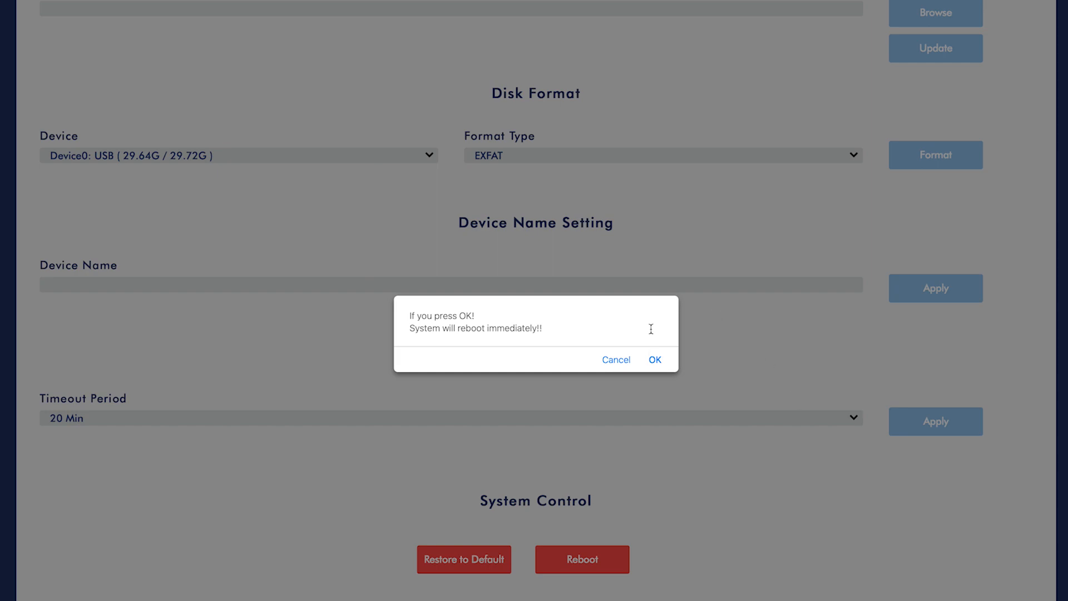
{"action": "left_click", "coordinate": [655, 360]}
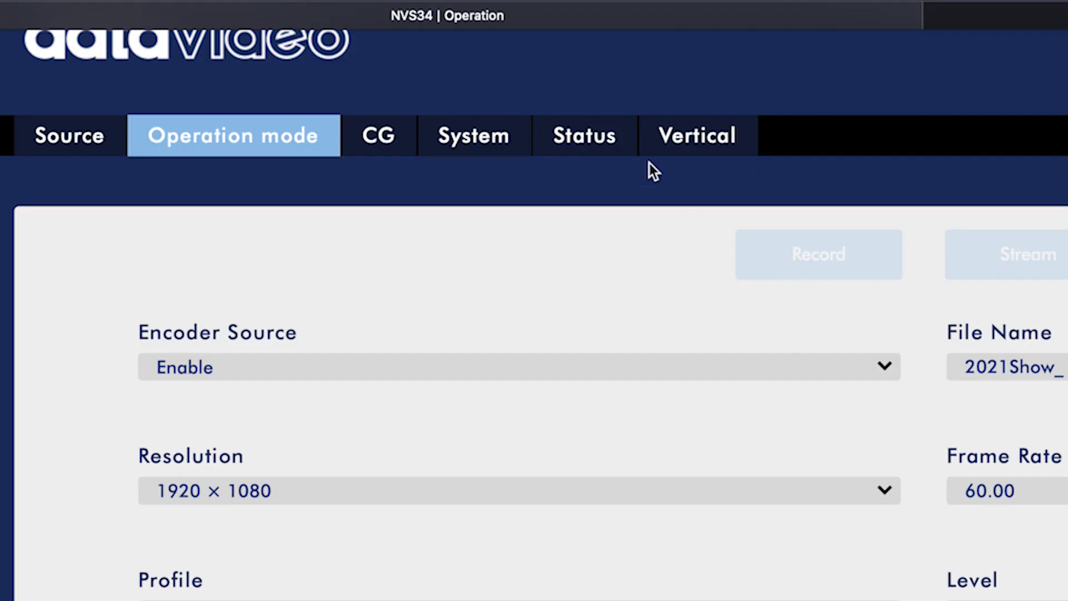
{"action": "left_click", "coordinate": [633, 156]}
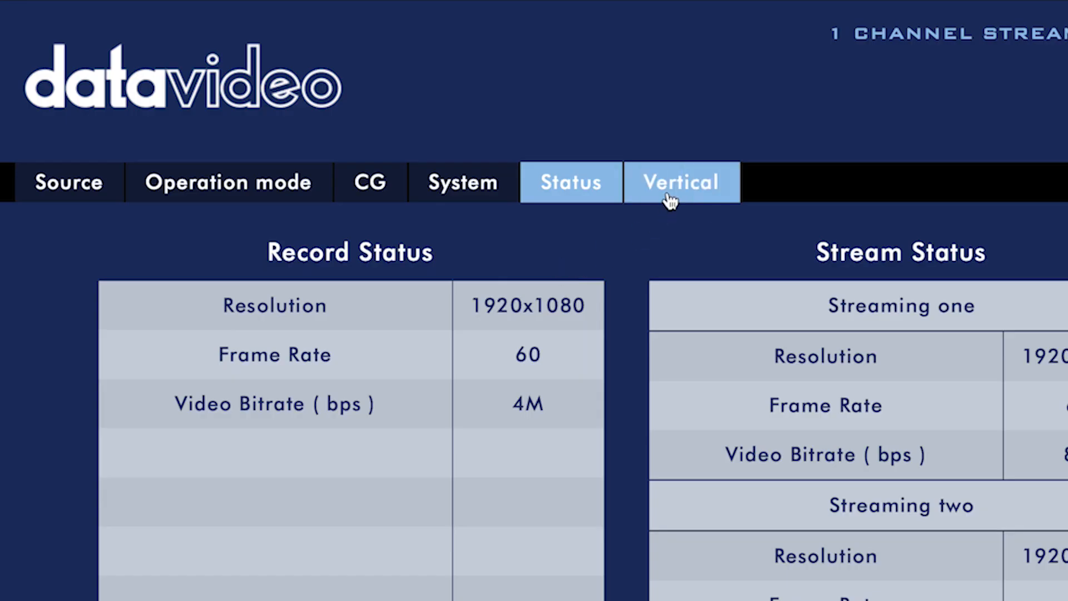
{"action": "left_click", "coordinate": [415, 124]}
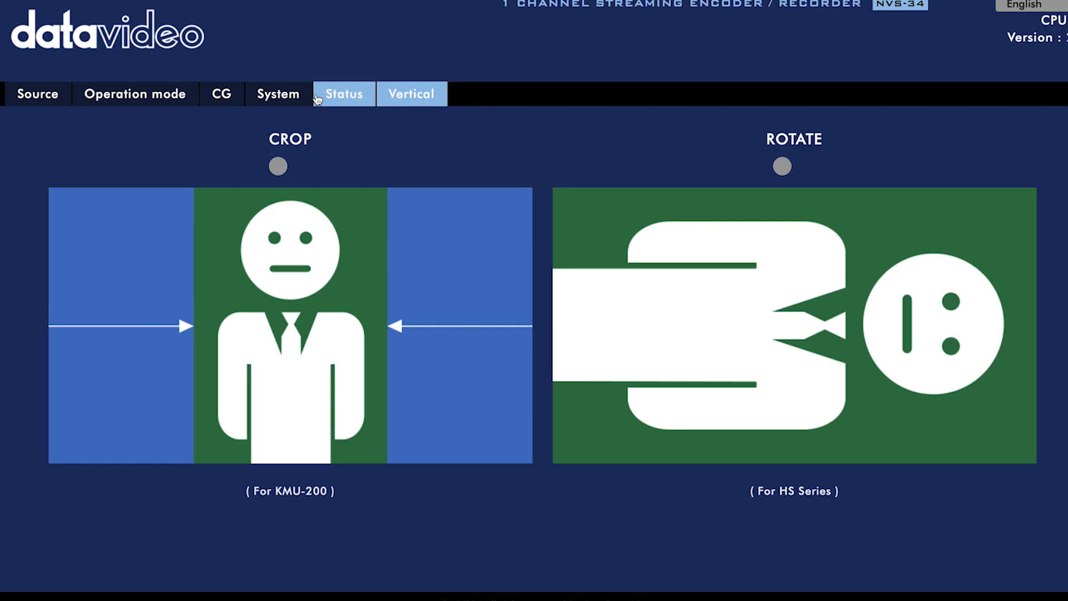
{"action": "left_click", "coordinate": [320, 100]}
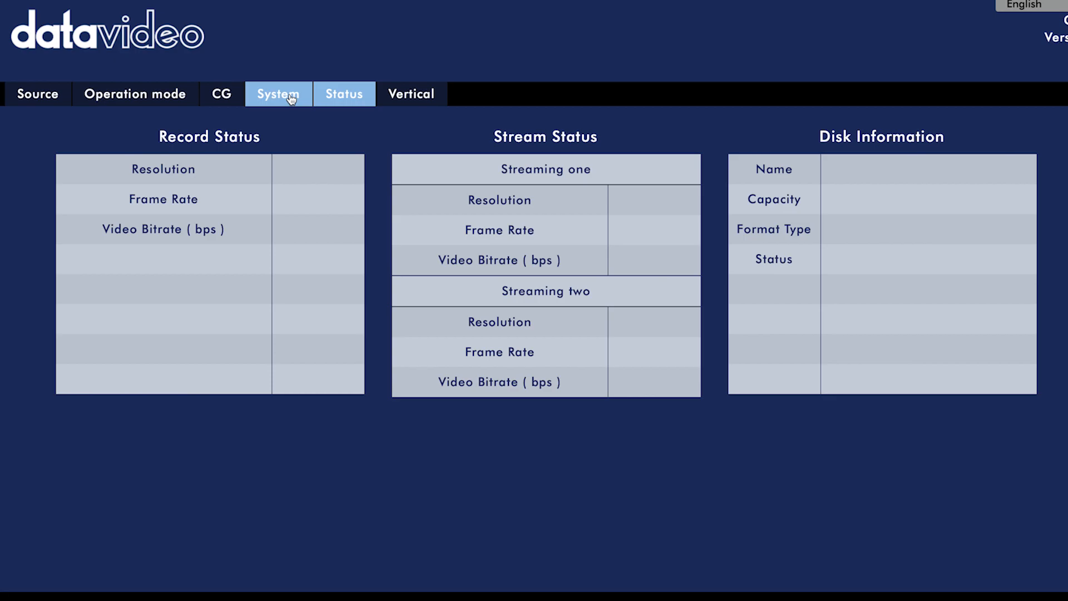